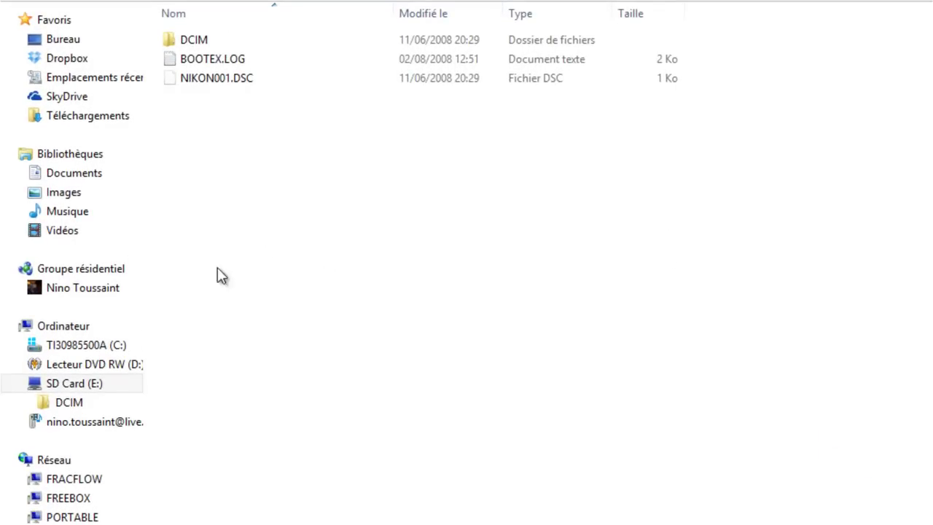
Step: Quick-format the SD Card (E:) with the default FAT file system and 32-kilobyte allocation unit size
left_click(66, 383)
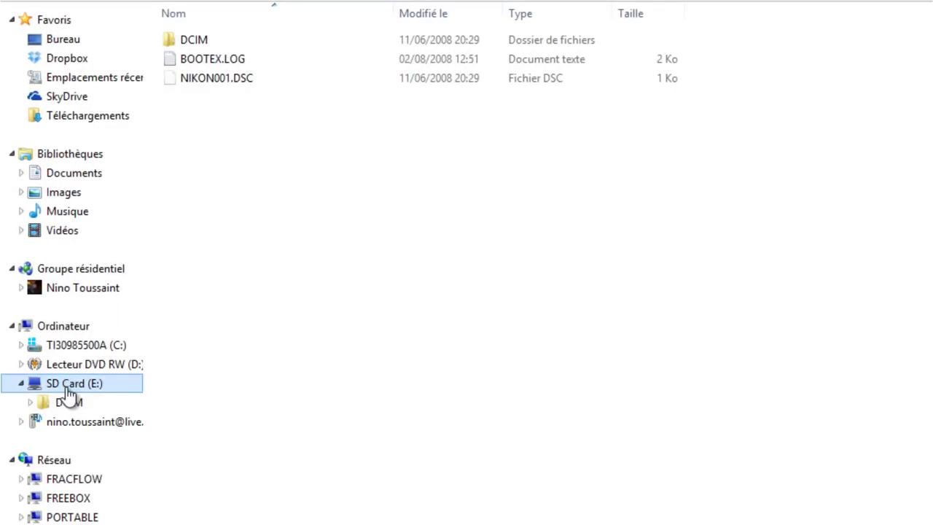
right_click(66, 392)
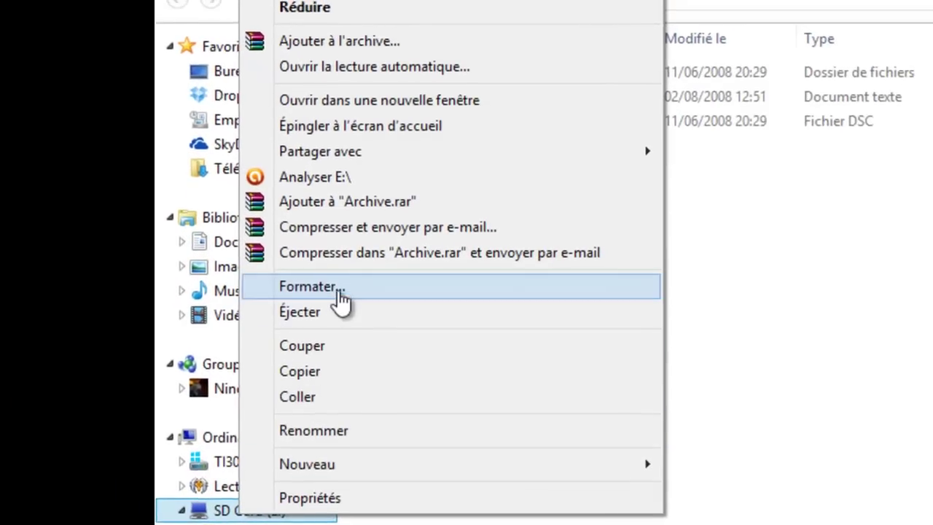
left_click(338, 296)
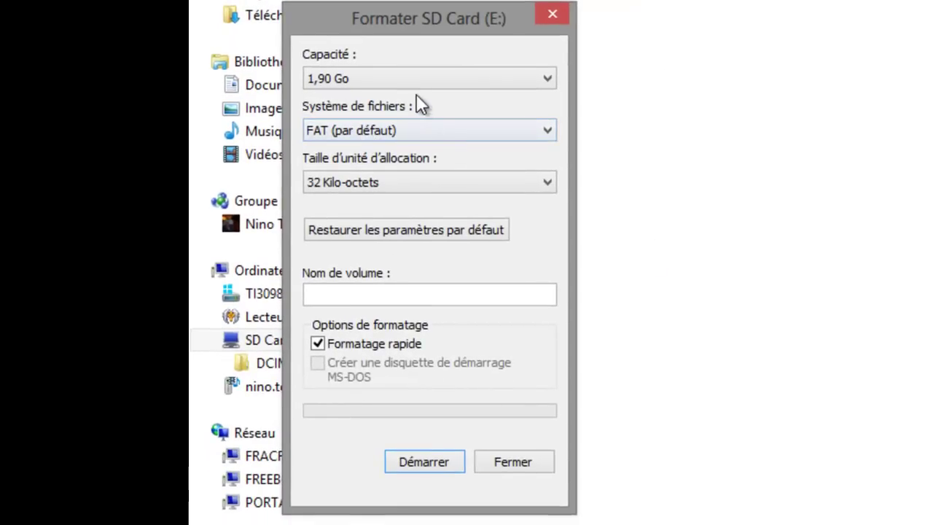
left_click(417, 88)
left_click(419, 98)
left_click(423, 461)
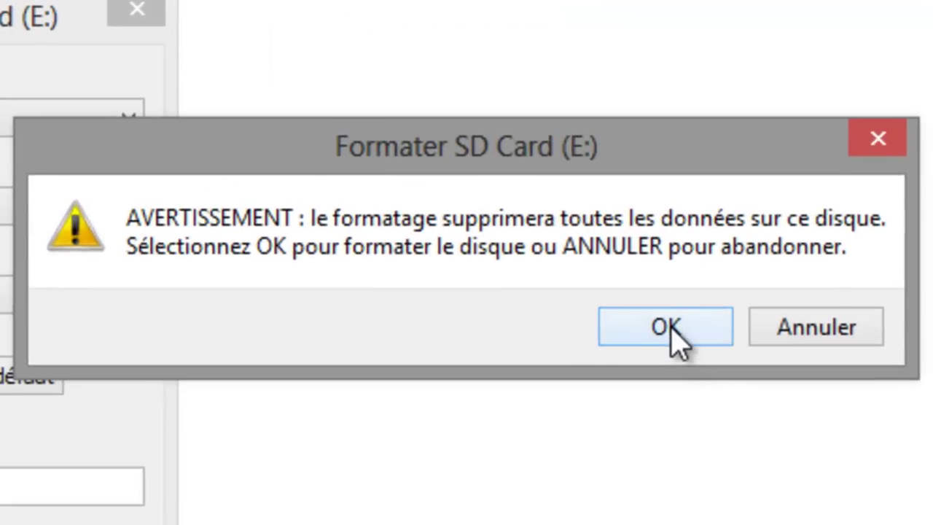
left_click(672, 329)
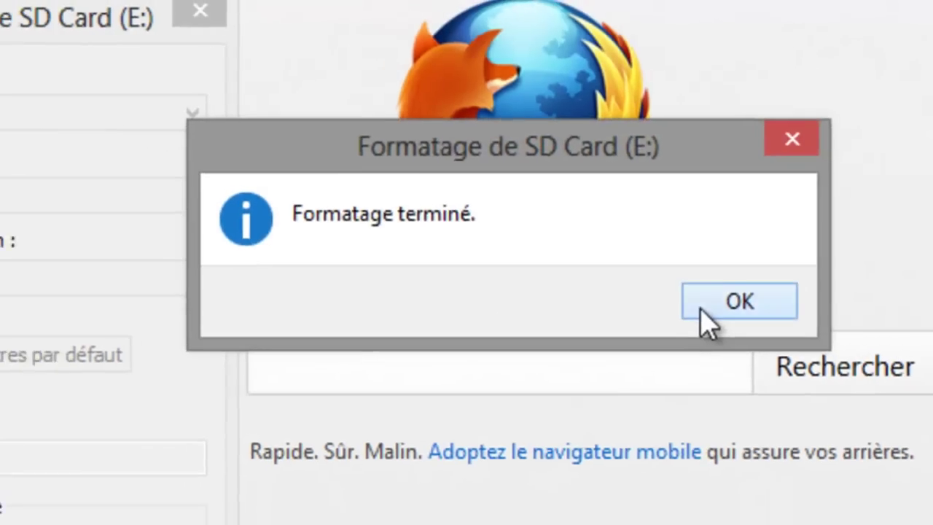
left_click(675, 324)
left_click(503, 467)
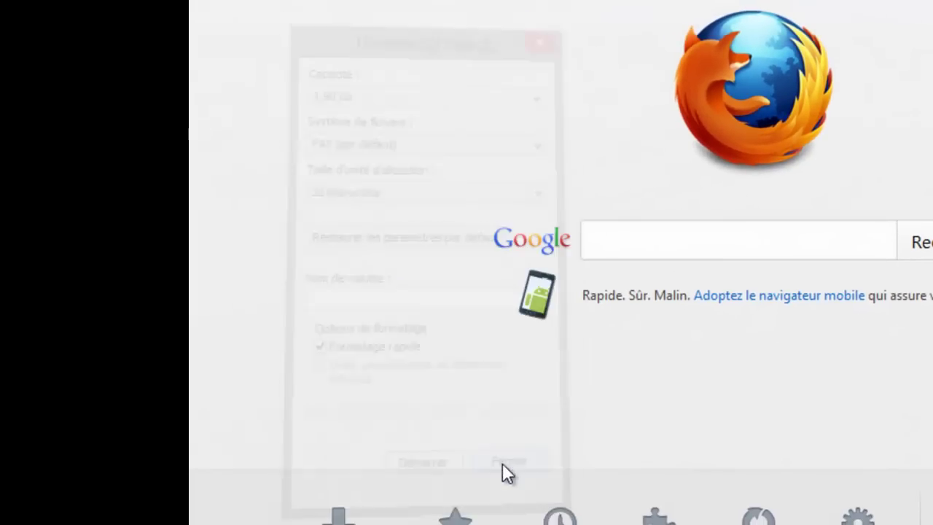
Step: Search the web for "raspberry pi" and open the Downloads page of the official raspberrypi.org site
left_click(616, 241)
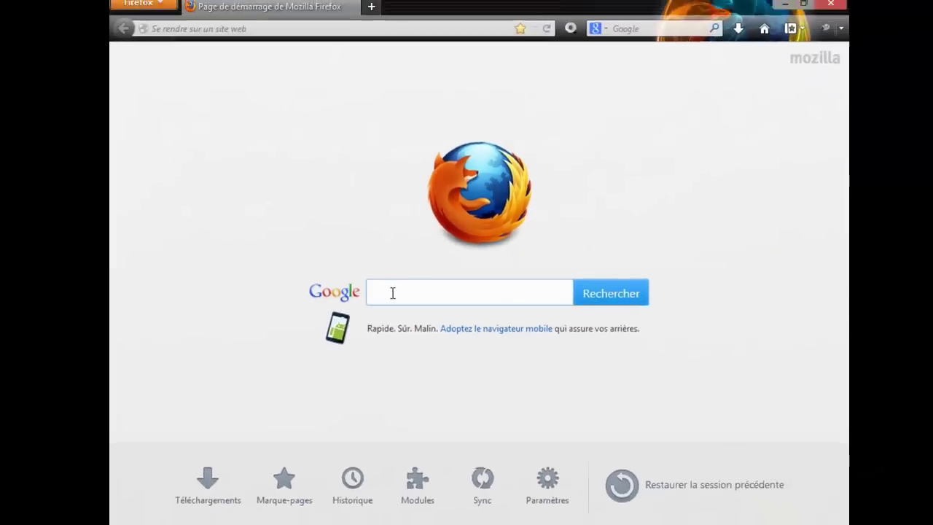
type("rza")
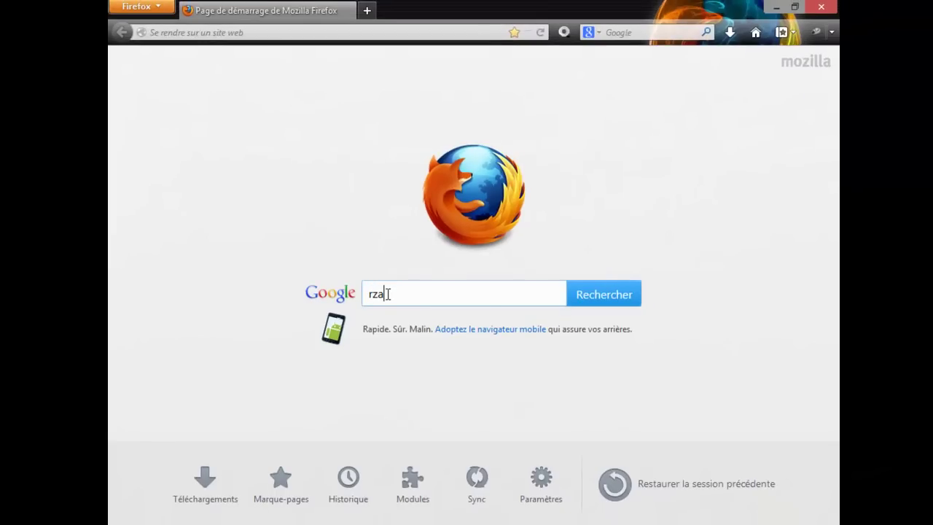
key("BackSpace")
key("BackSpace")
type("aspberry pi")
key("Return")
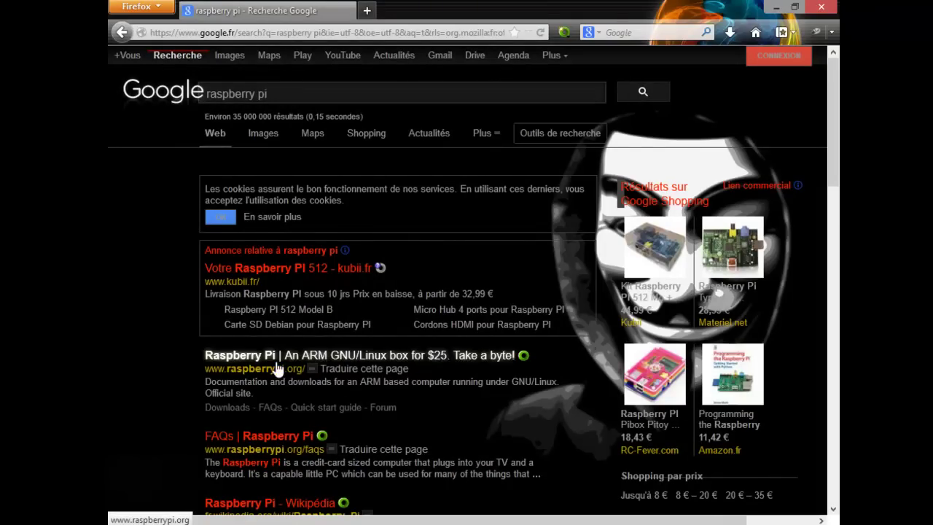
left_click(280, 369)
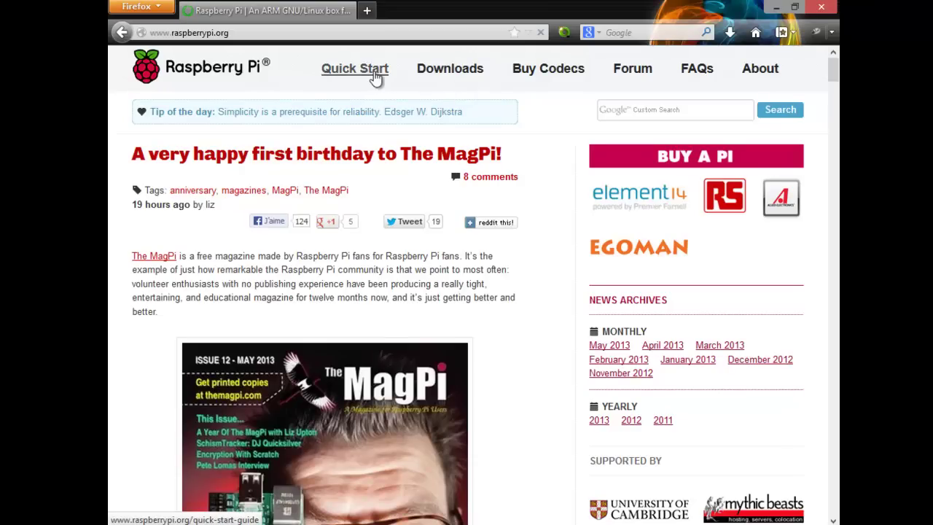
left_click(452, 75)
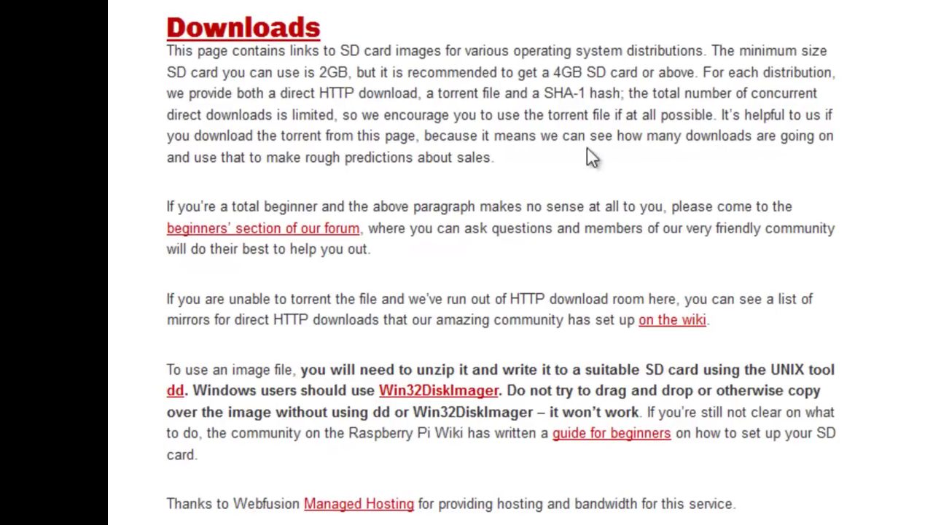
Step: View the community wiki page linked for download mirrors, and return to the Raspberry Pi Downloads page
left_click(667, 321)
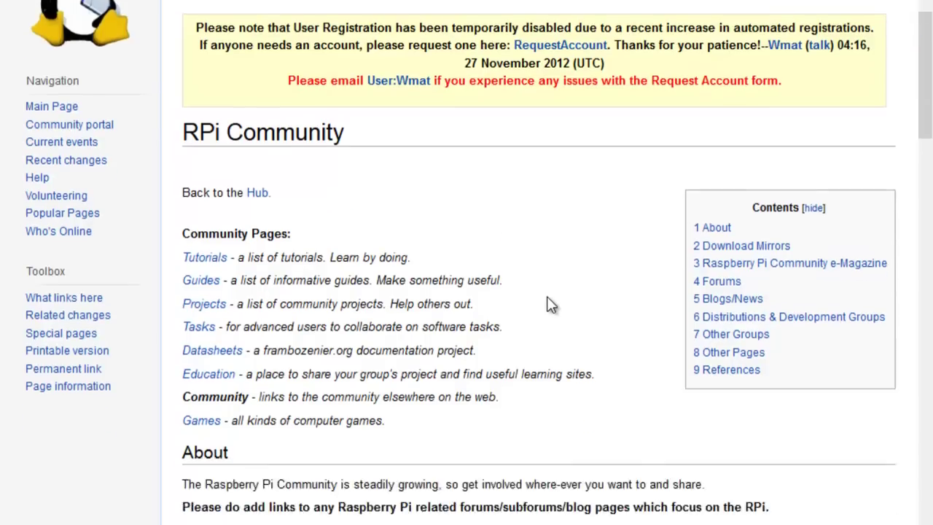
scroll(546, 306, "down", 5)
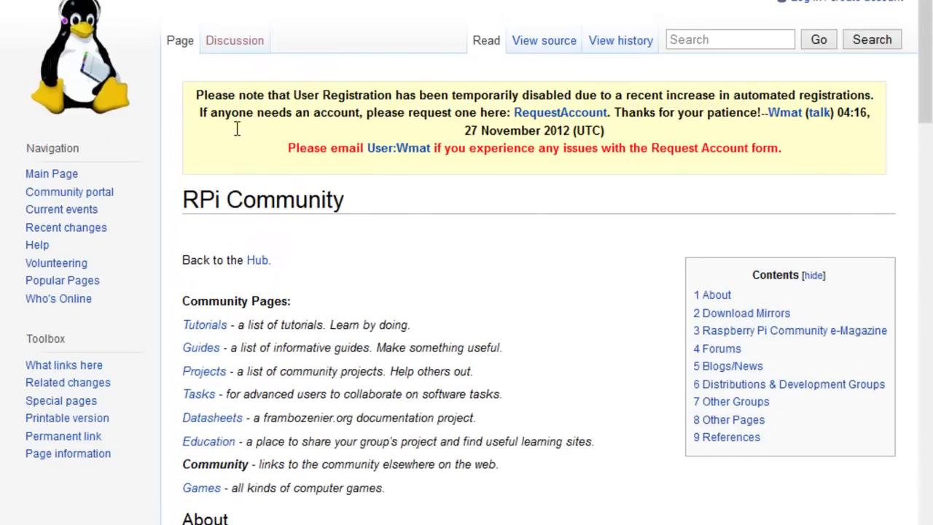
key("alt+Left")
left_click(543, 384)
Step: Download the Raspbian "wheezy" image archive 2013-02-09-wheezy-raspbian.zip by direct download and save the file
scroll(541, 373, "down", 4)
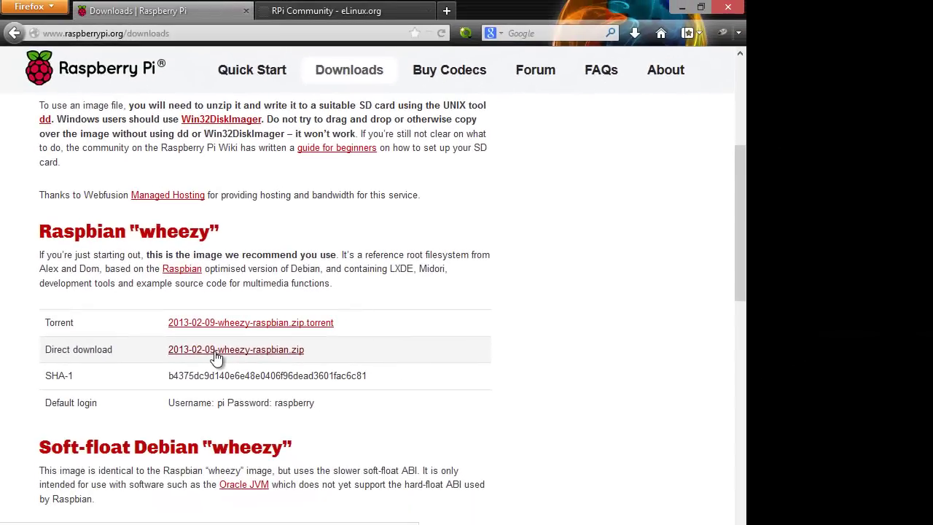
left_click(271, 361)
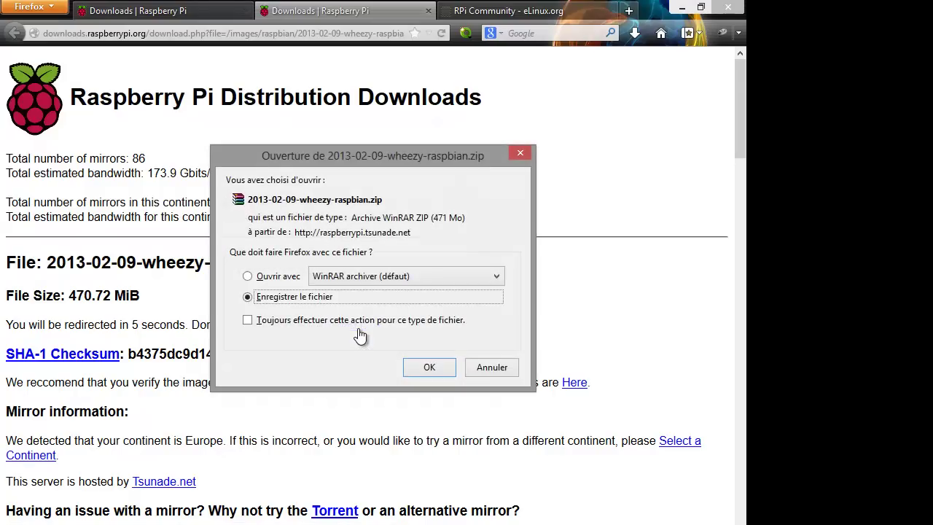
left_click(425, 368)
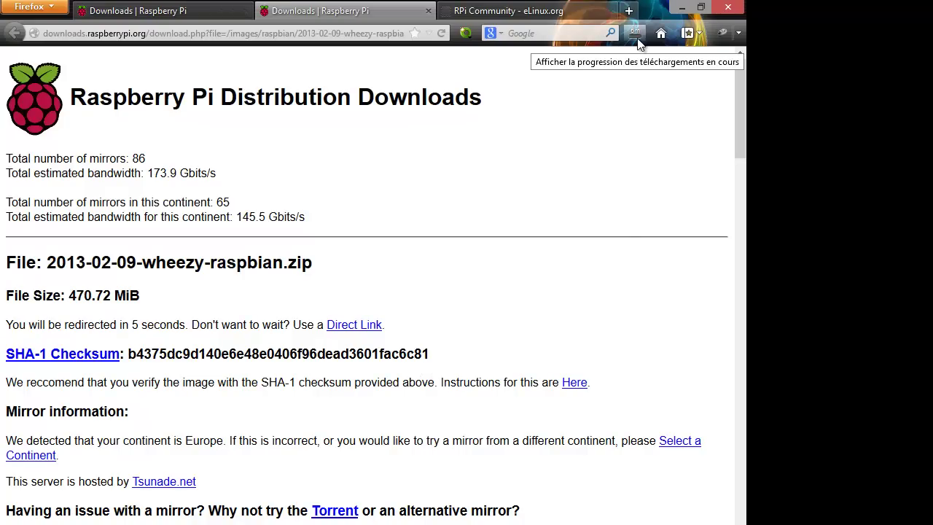
Step: Follow the Win32DiskImager link on the Raspberry Pi Downloads page and save win32diskimager-v0.7-binary.zip
left_click(167, 15)
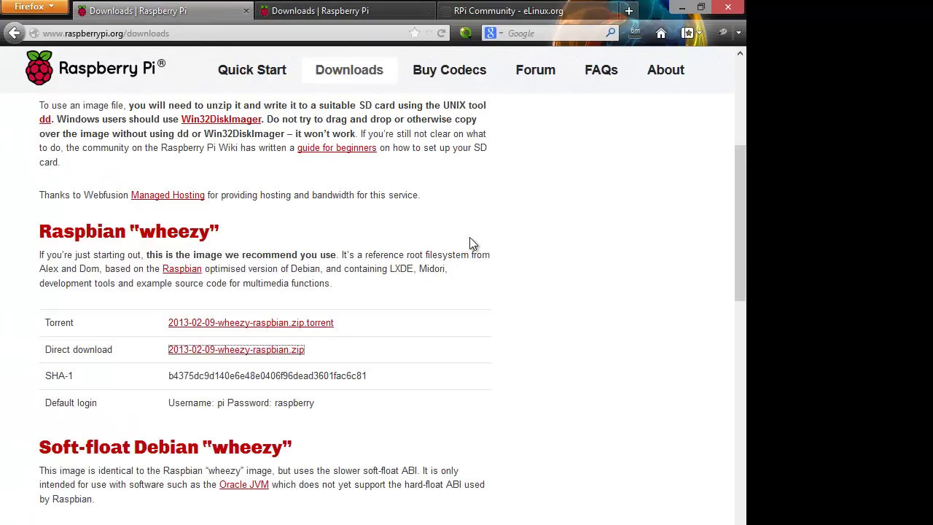
scroll(479, 235, "up", 2)
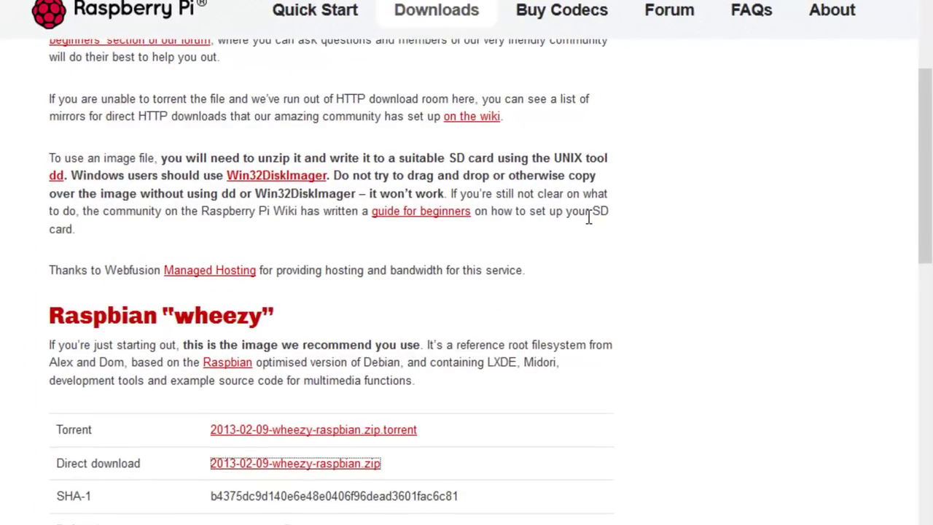
scroll(589, 219, "up", 3)
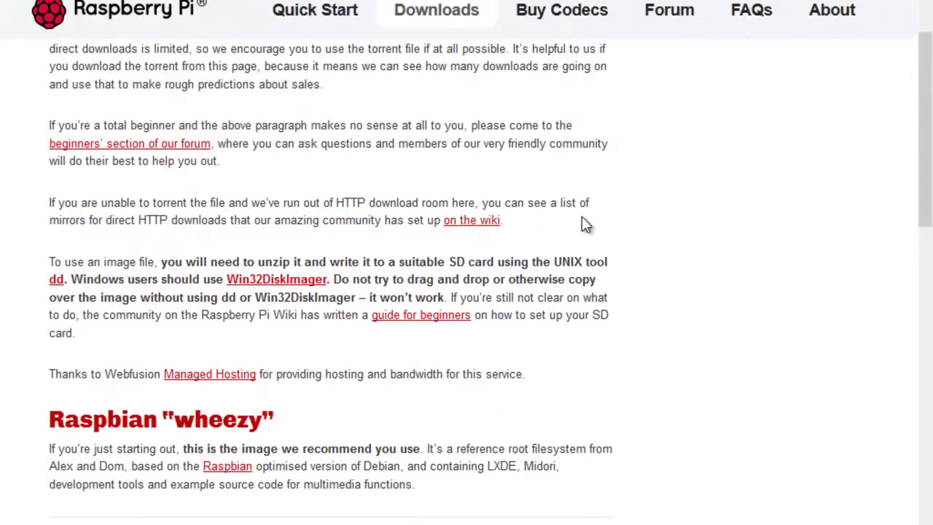
left_click(275, 283)
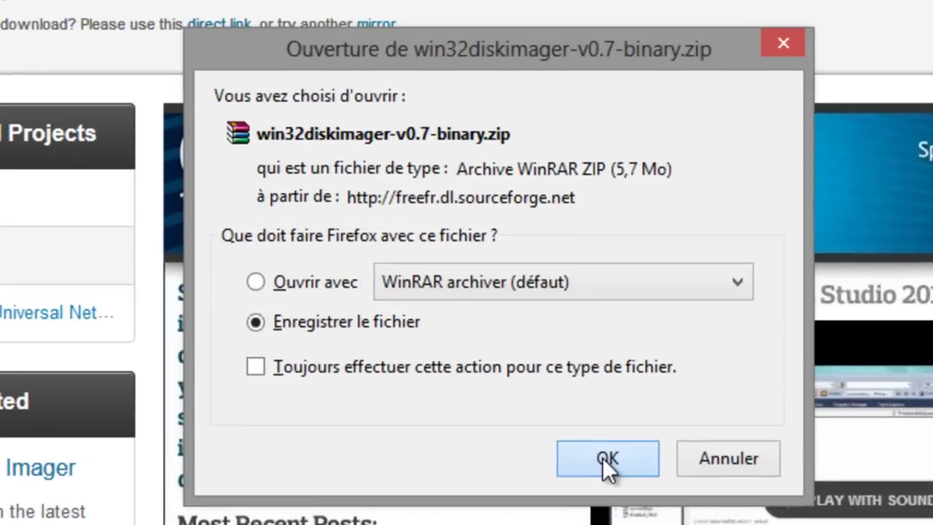
left_click(492, 350)
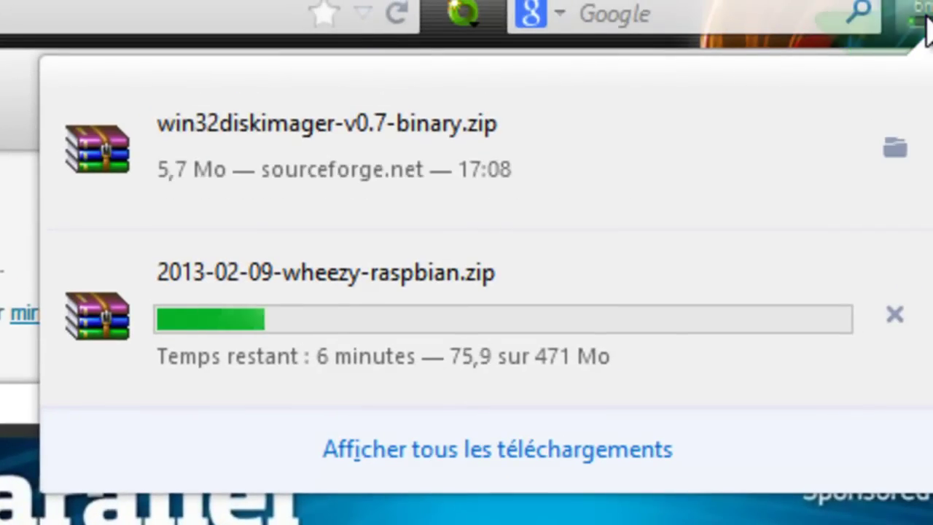
Step: Open the downloaded 2013-02-09-wheezy-raspbian.zip in WinRAR and bring up the extraction options for its IMG file
mouse_move(445, 179)
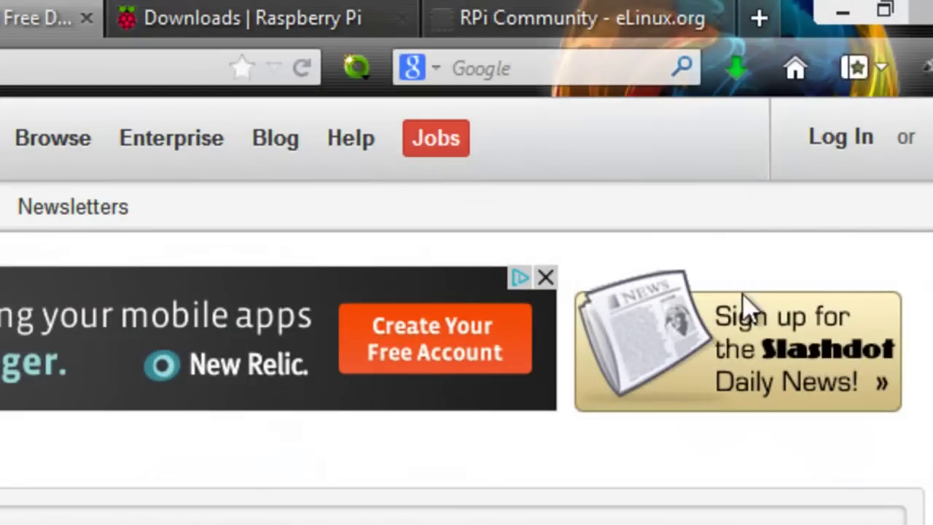
left_click(738, 83)
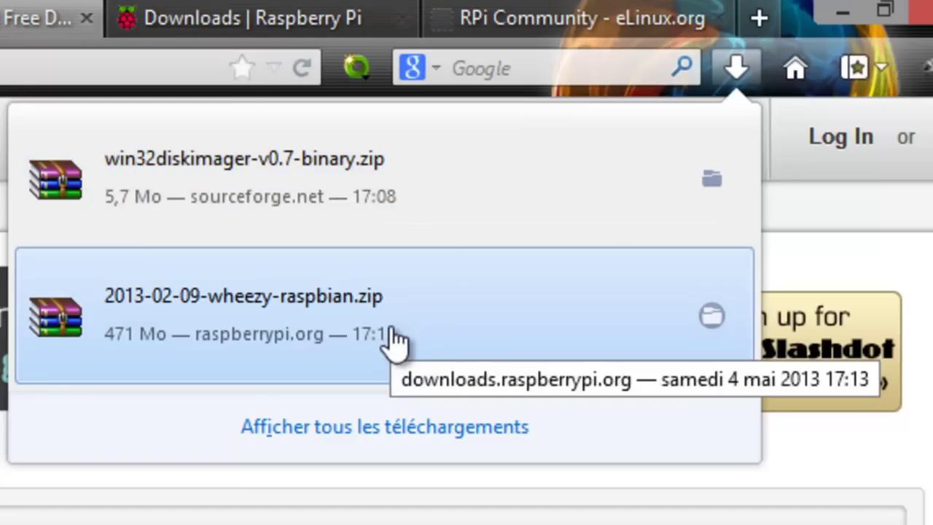
left_click(393, 339)
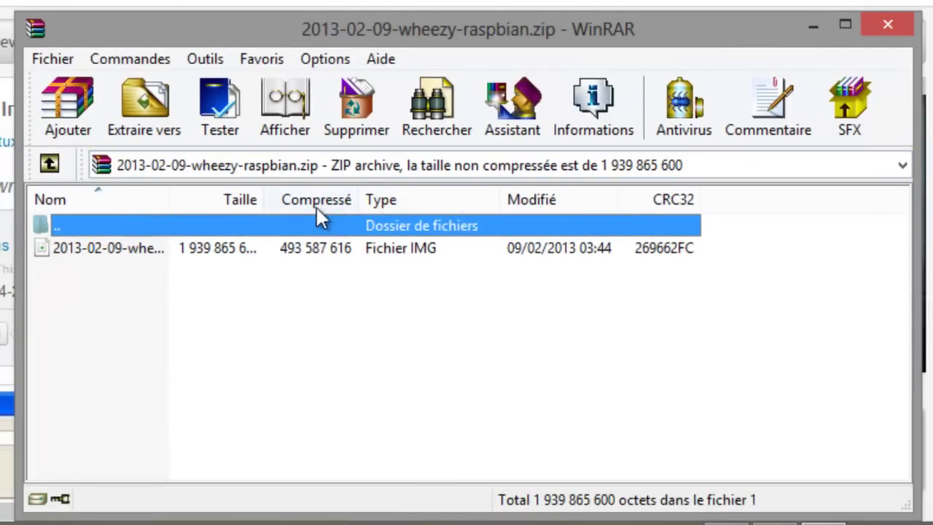
left_click(132, 252)
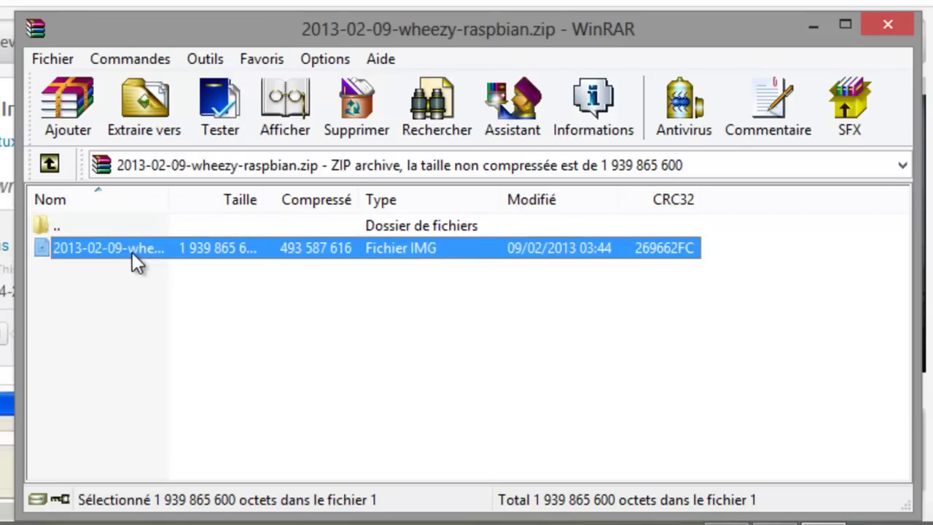
left_click(141, 102)
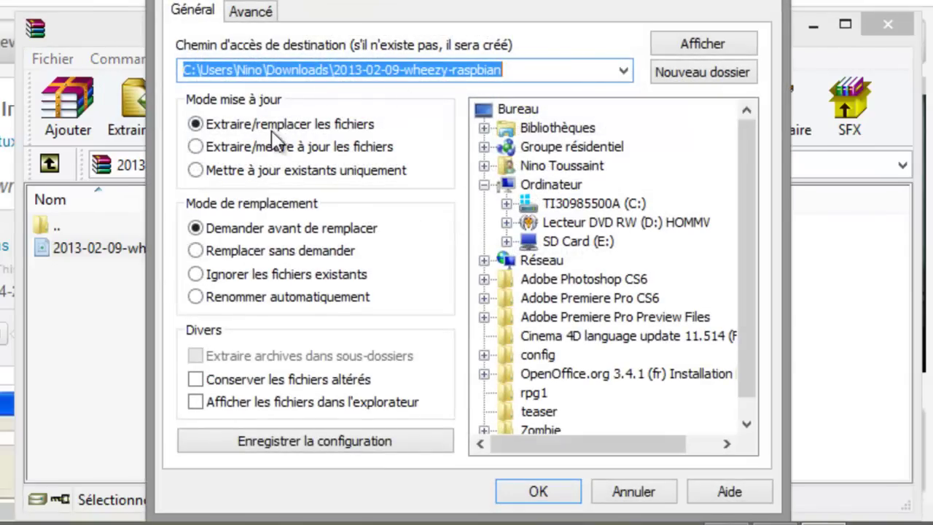
Step: Set the extraction destination to the user's desktop folder (Bureau) on the C: drive
left_click(507, 205)
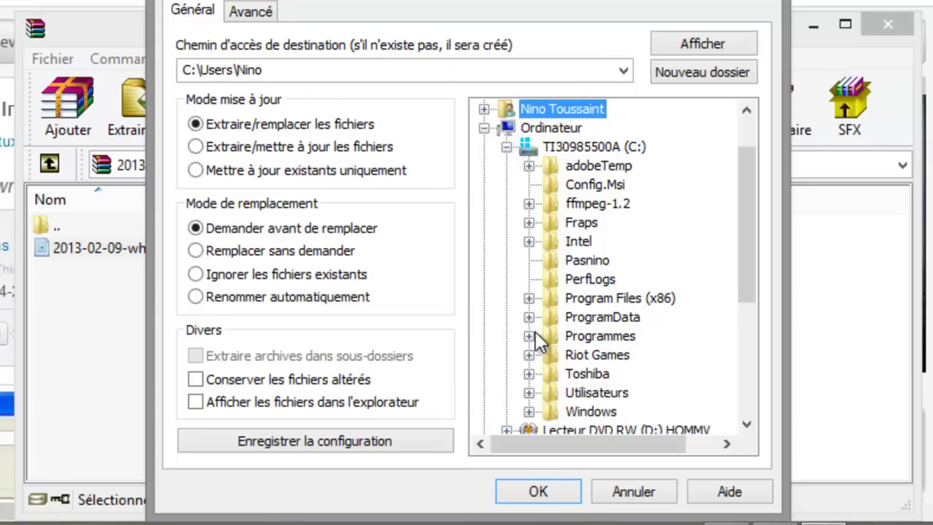
scroll(535, 331, "down", 2)
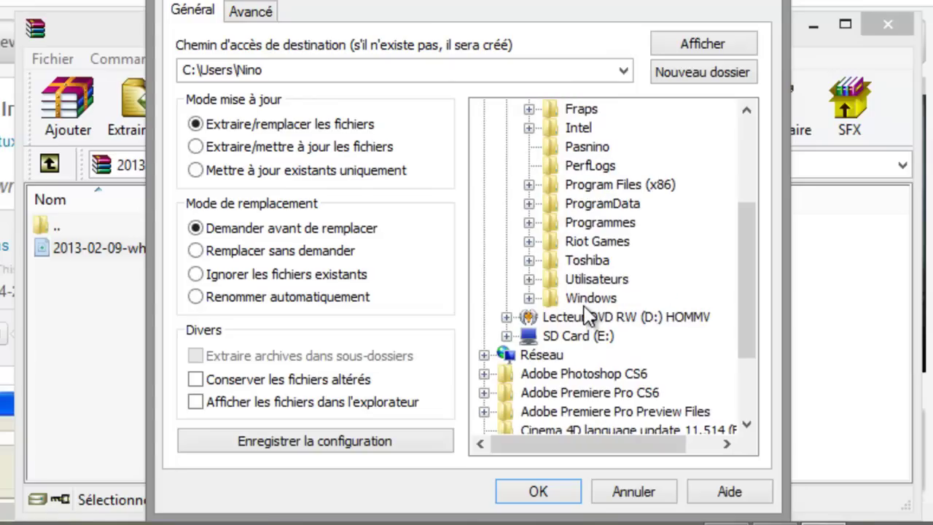
left_click(530, 281)
left_click(552, 336)
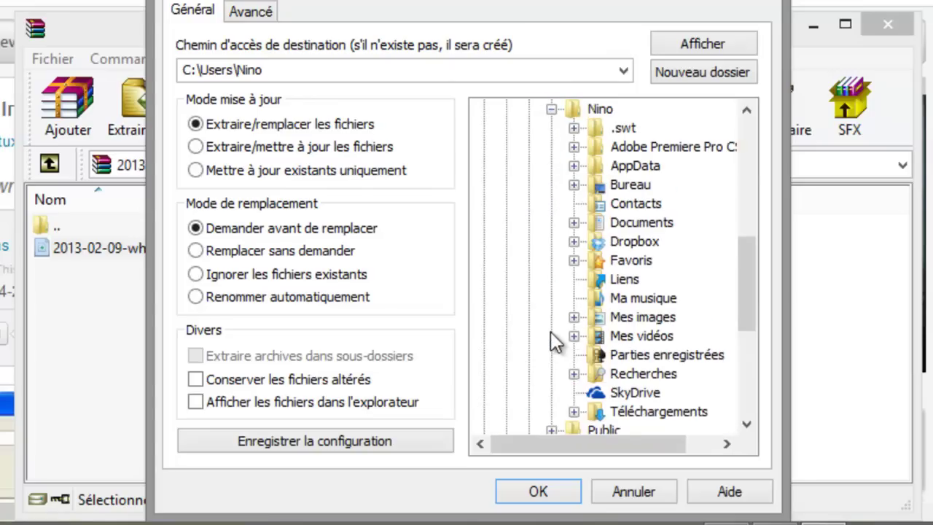
left_click(598, 191)
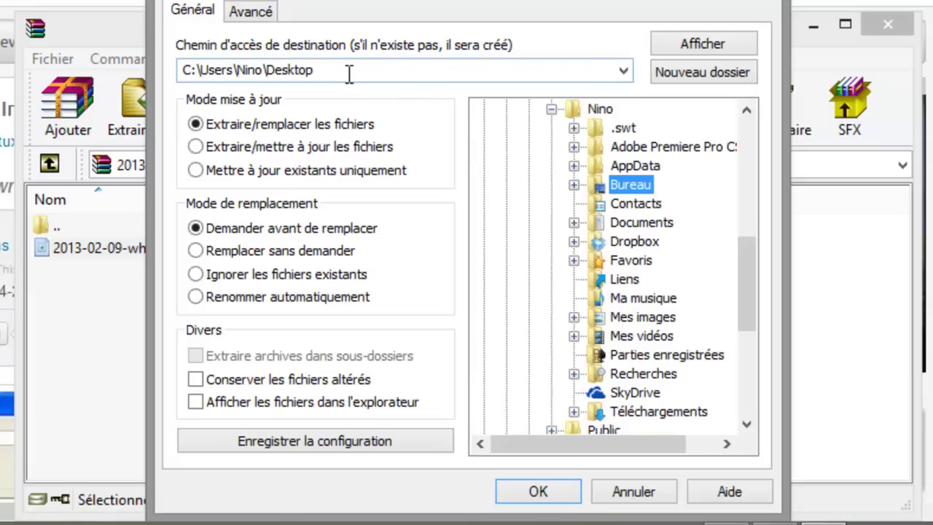
Step: Create a folder named Rasp on the desktop, extract the Raspbian image into it, and close the archive
left_click(709, 75)
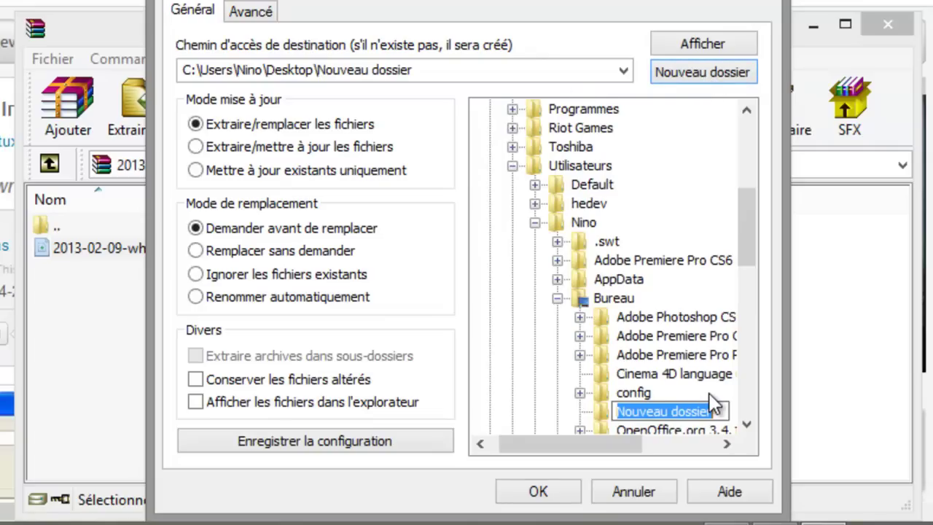
type("Raz")
key("BackSpace")
type("sp")
key("Return")
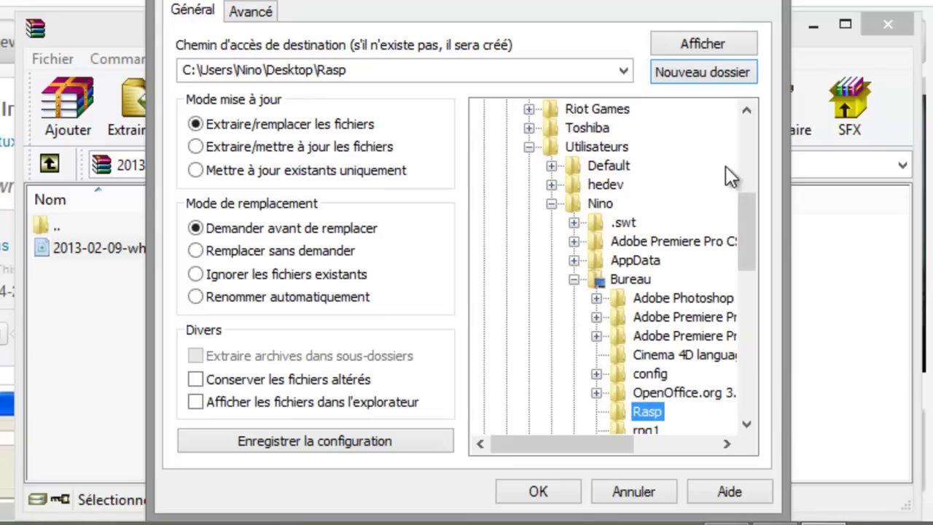
left_click(543, 488)
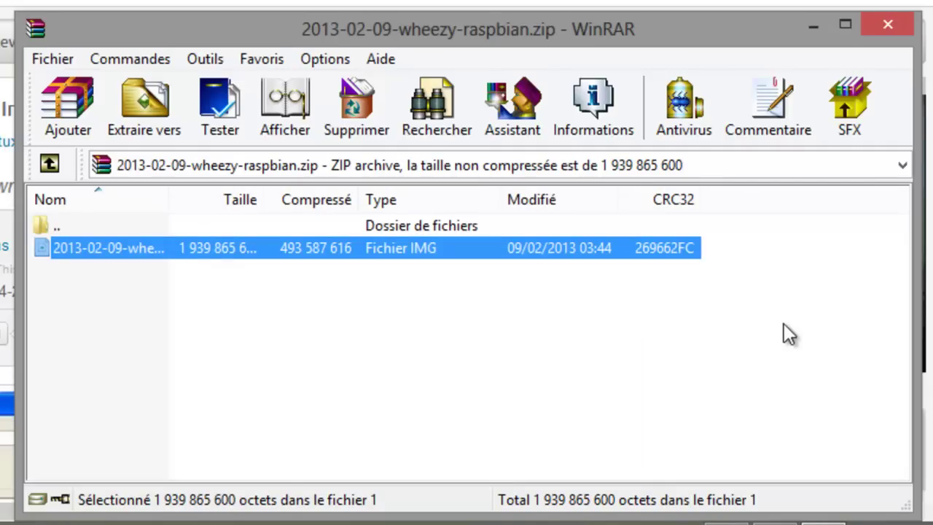
key("alt+F4")
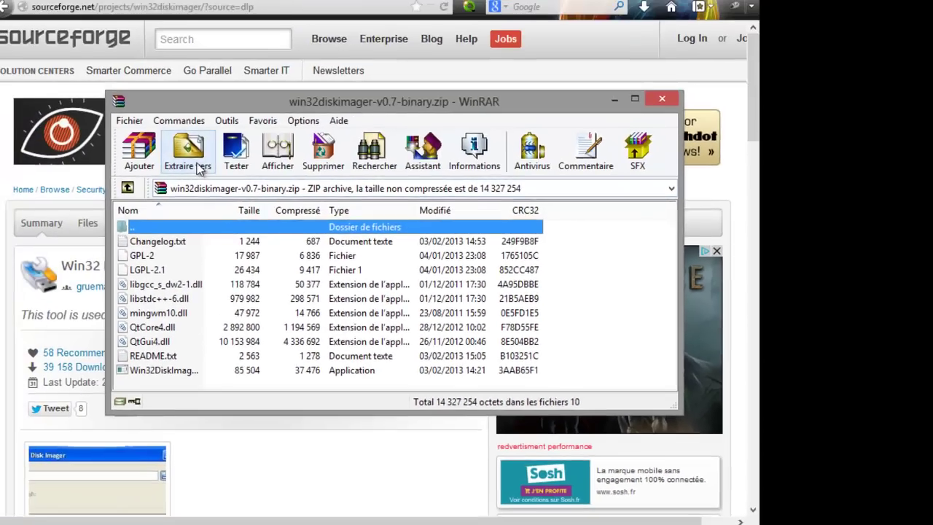
Step: Bring up the extraction options for win32diskimager-v0.7-binary.zip and set the destination to the user's desktop folder (Bureau)
left_click(186, 164)
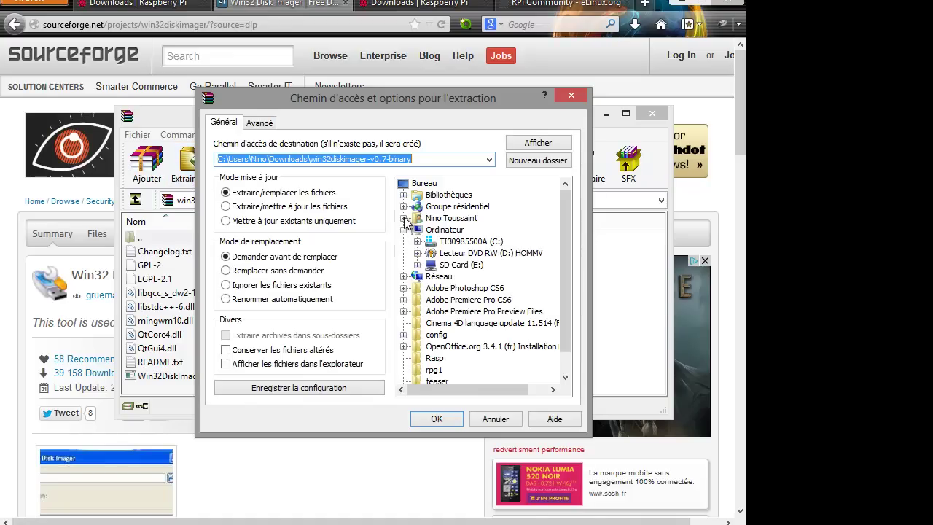
left_click(404, 219)
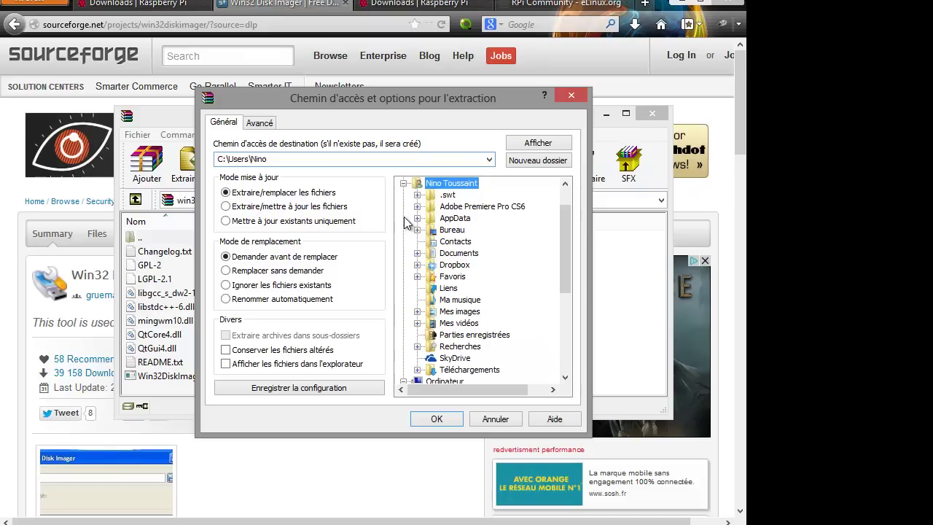
left_click(418, 230)
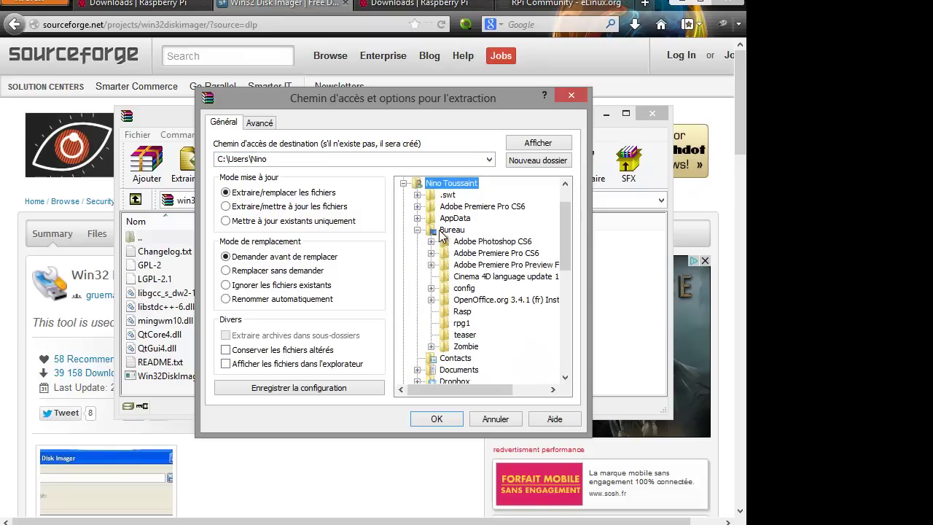
left_click(452, 230)
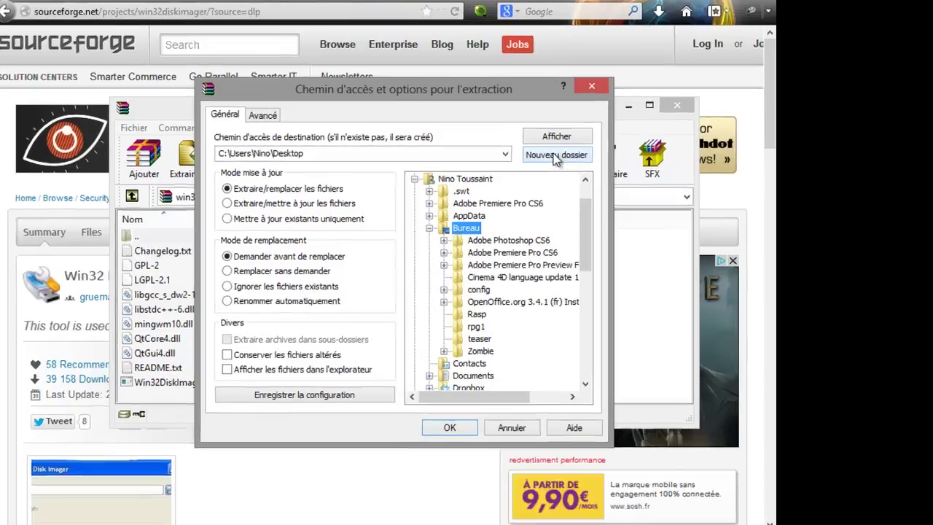
Step: Create a folder named diskimager on the desktop and extract the Win32 Disk Imager files into it
left_click(537, 161)
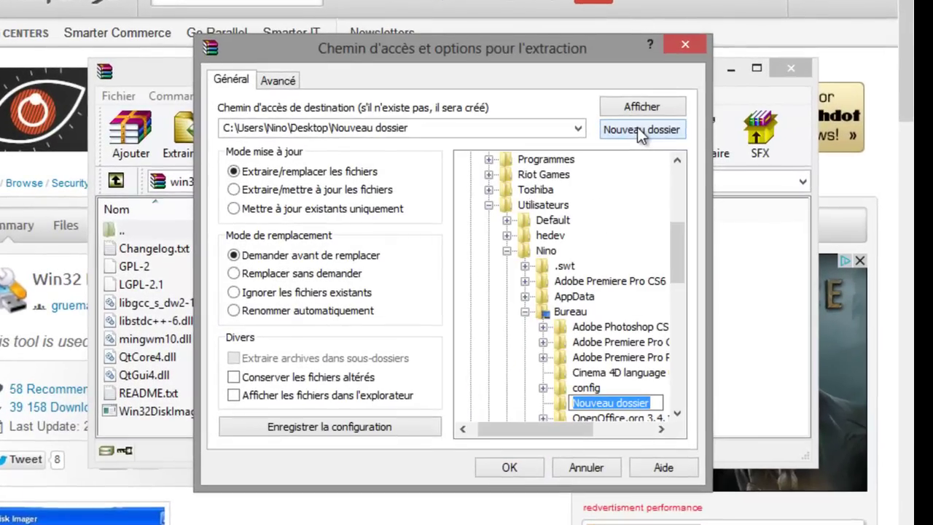
type("disk")
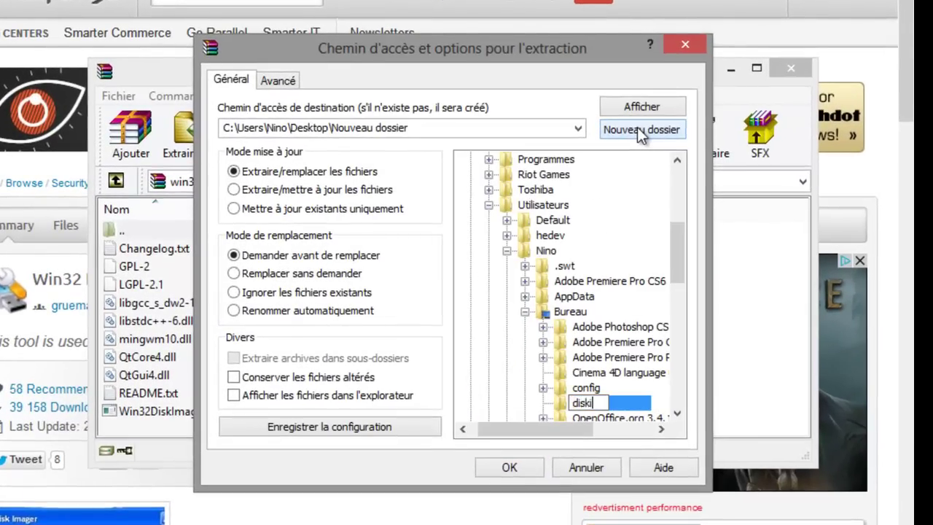
type("imager")
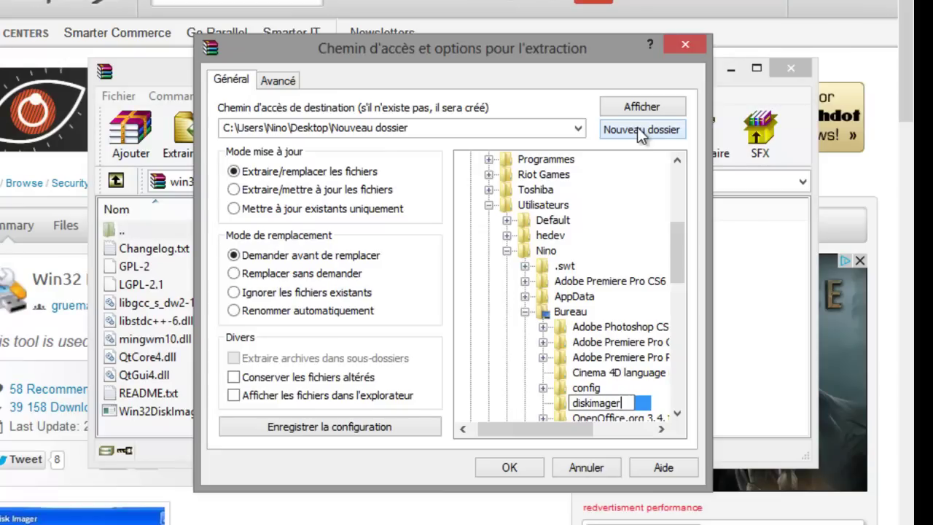
key("Return")
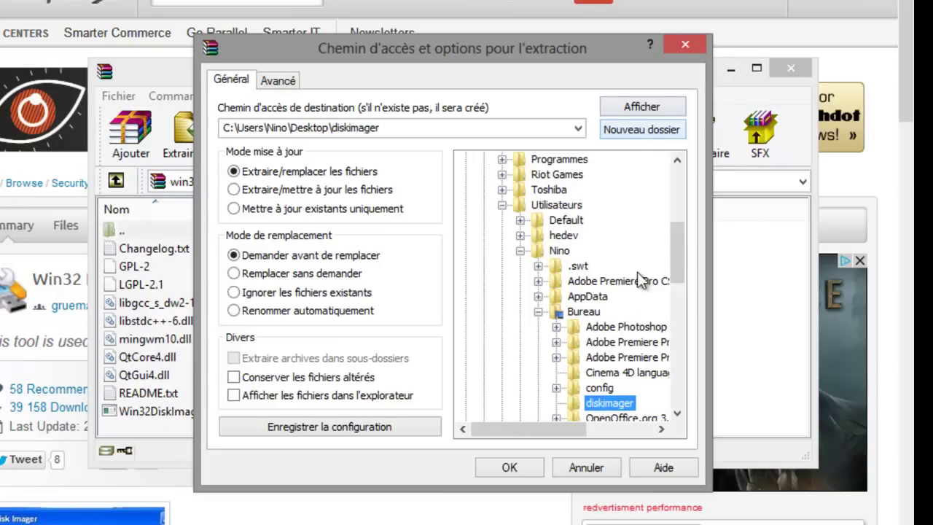
left_click(515, 474)
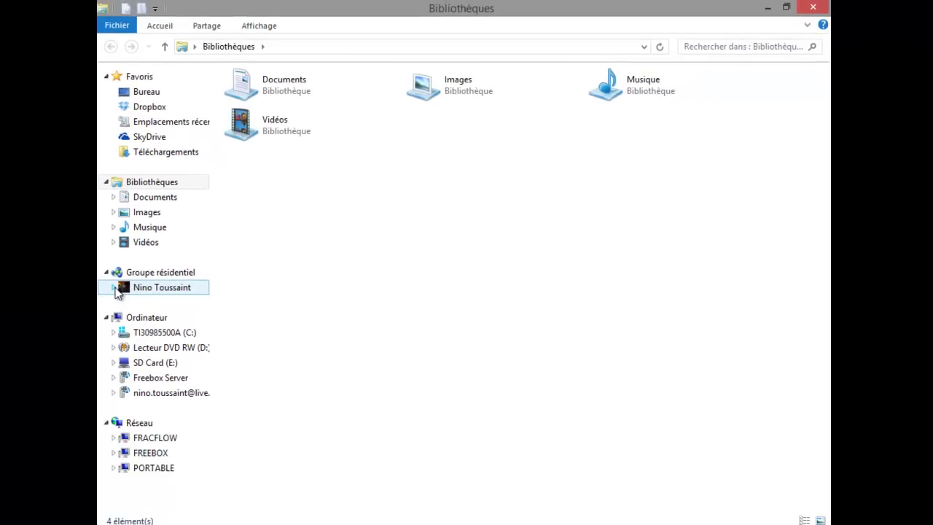
Step: Browse through the home group to the desktop's diskimager folder and launch Win32DiskImager.exe
left_click(115, 288)
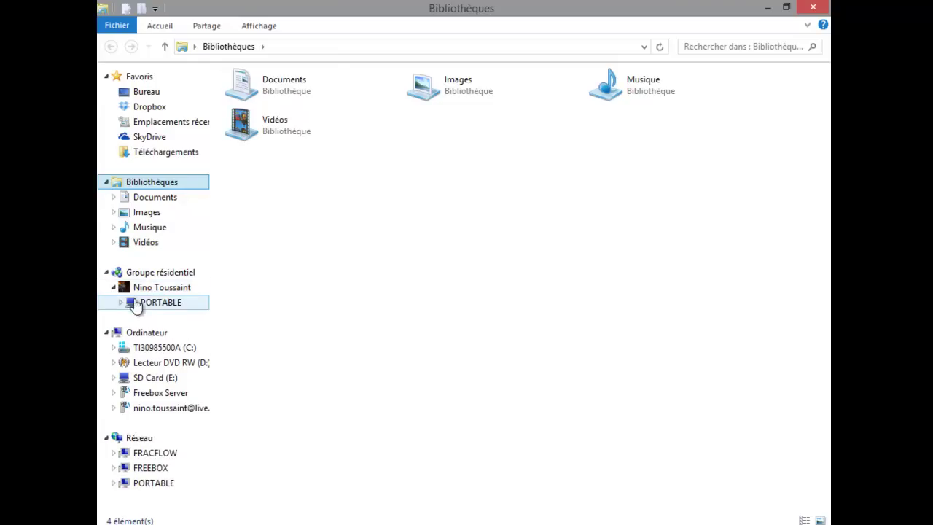
left_click(122, 304)
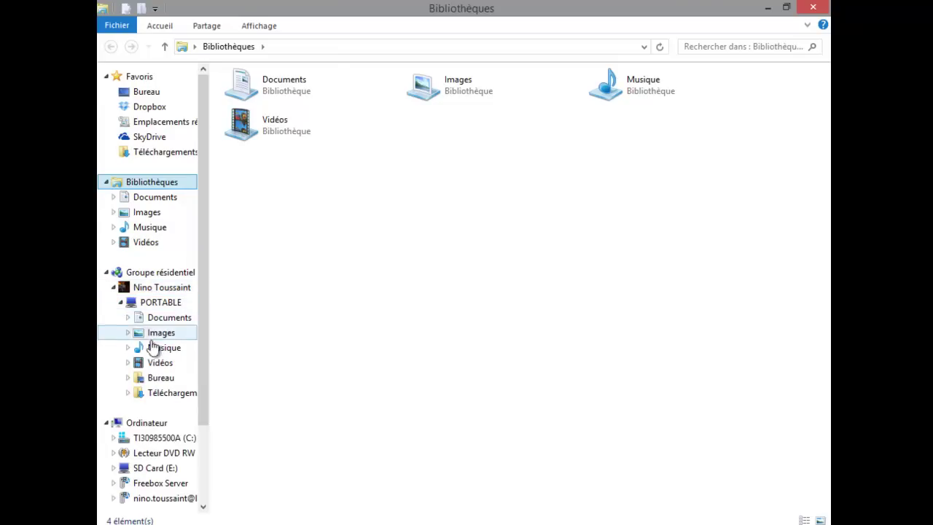
left_click(161, 379)
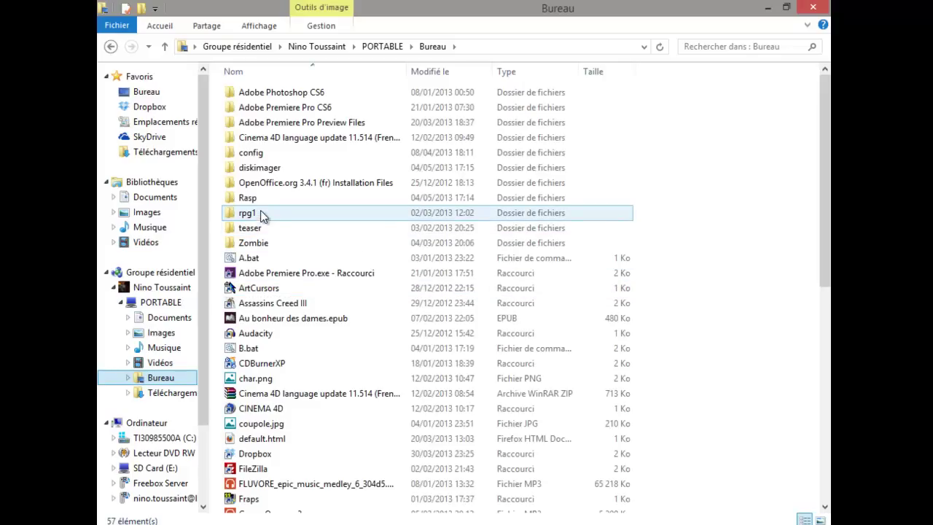
left_click(260, 172)
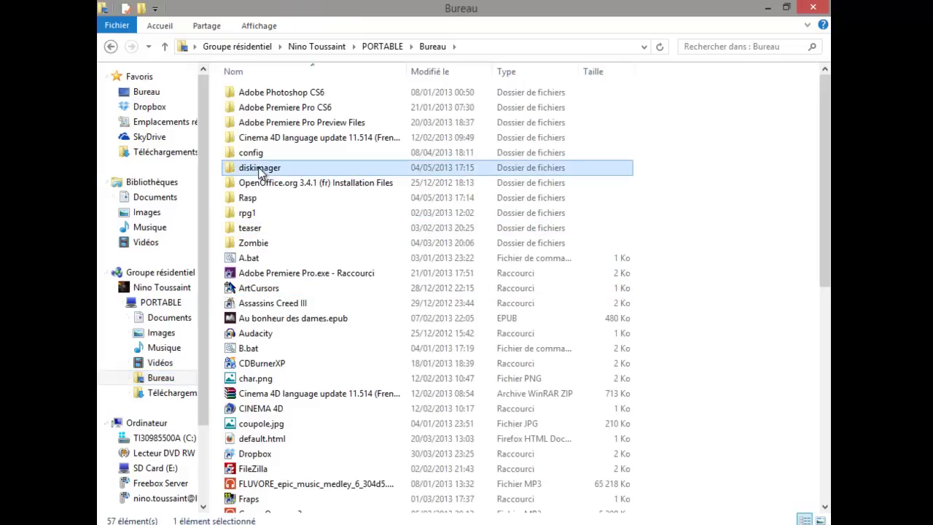
double_click(261, 172)
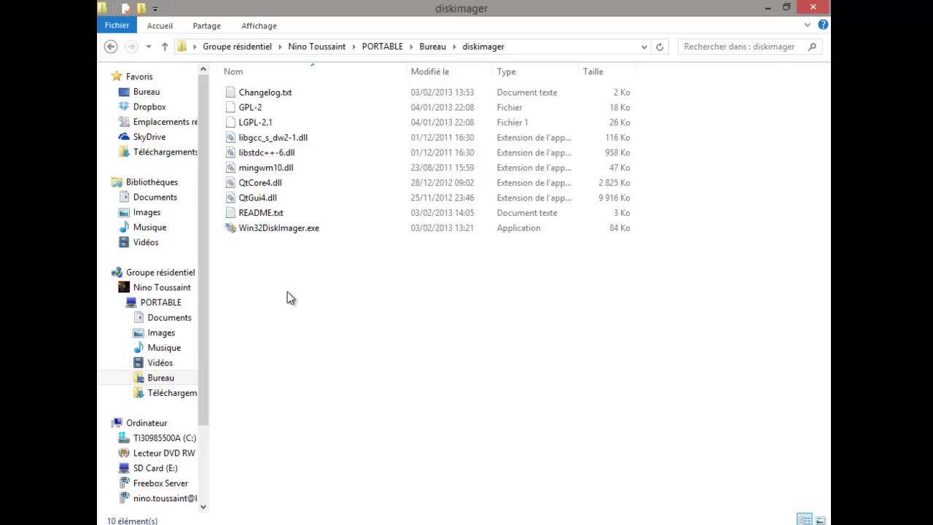
left_click(264, 229)
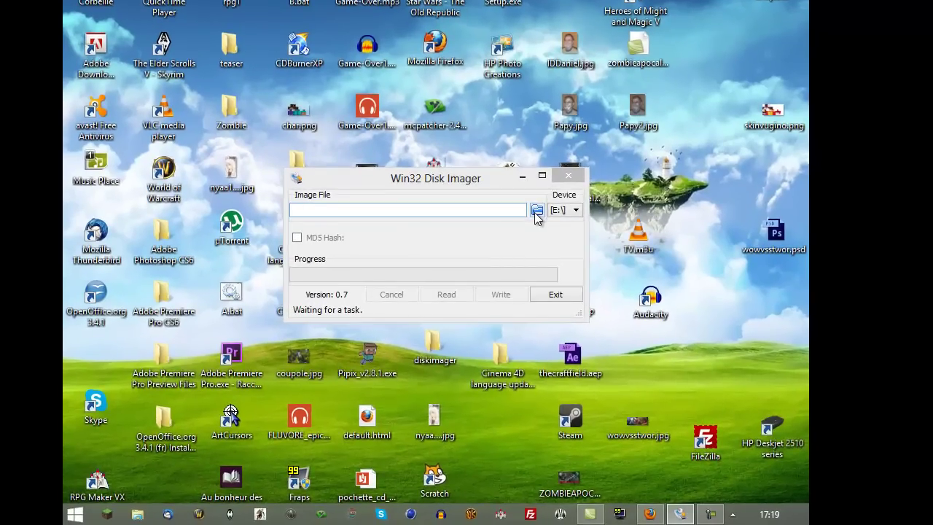
Step: Load 2013-02-09-wheezy-raspbian.img from the desktop's Rasp folder as the image file in Win32 Disk Imager
left_click(542, 218)
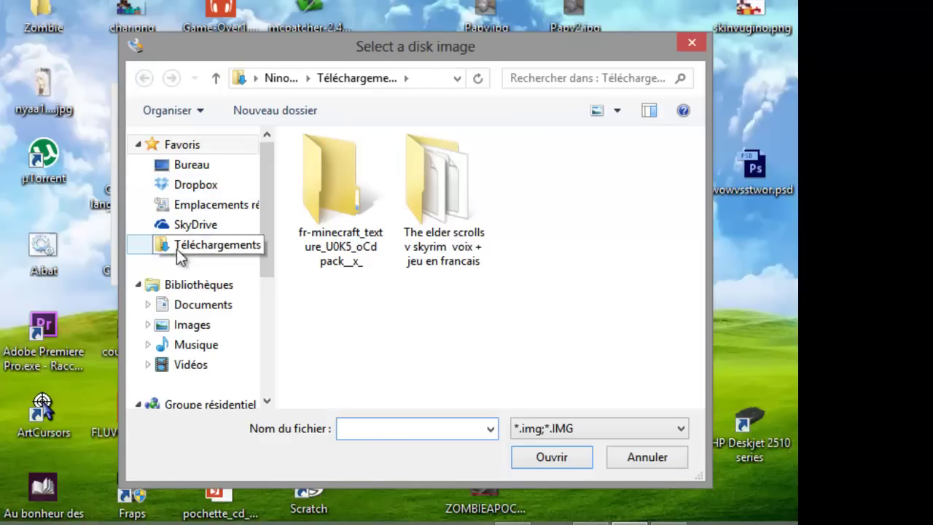
left_click(183, 165)
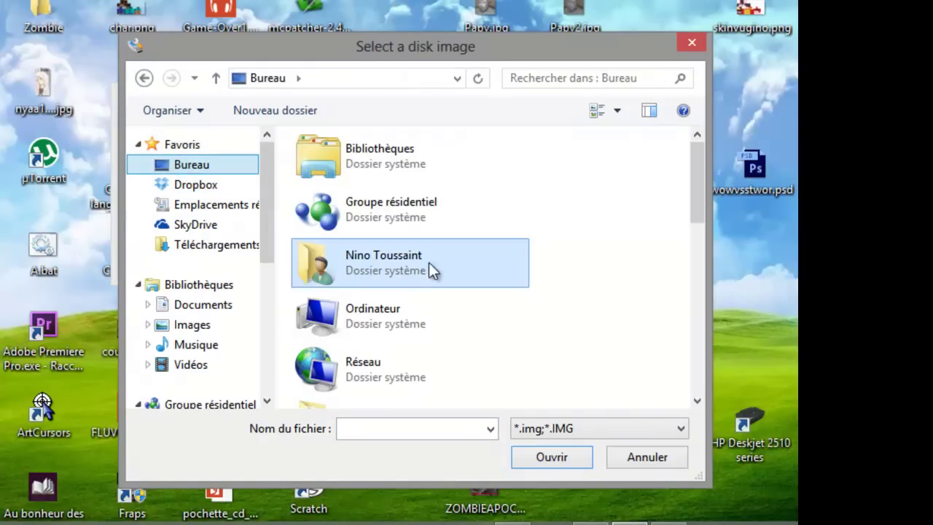
double_click(328, 279)
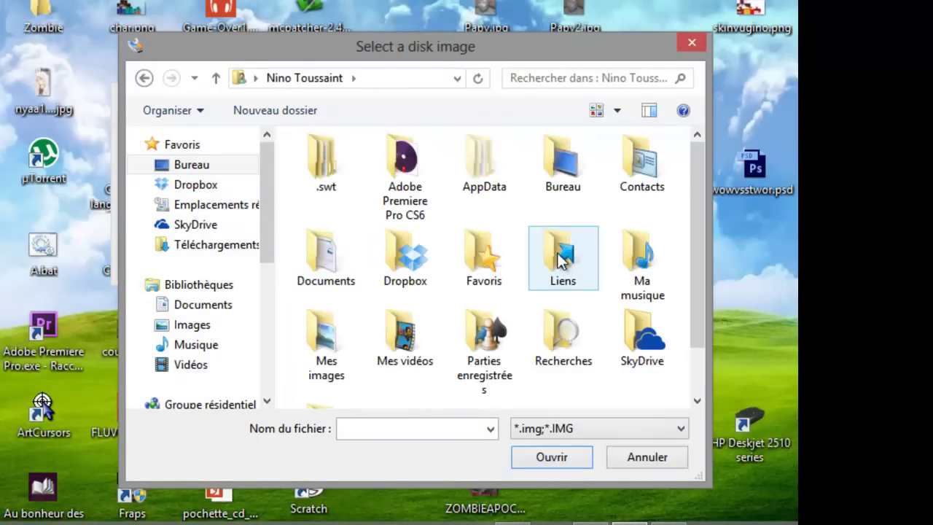
double_click(565, 177)
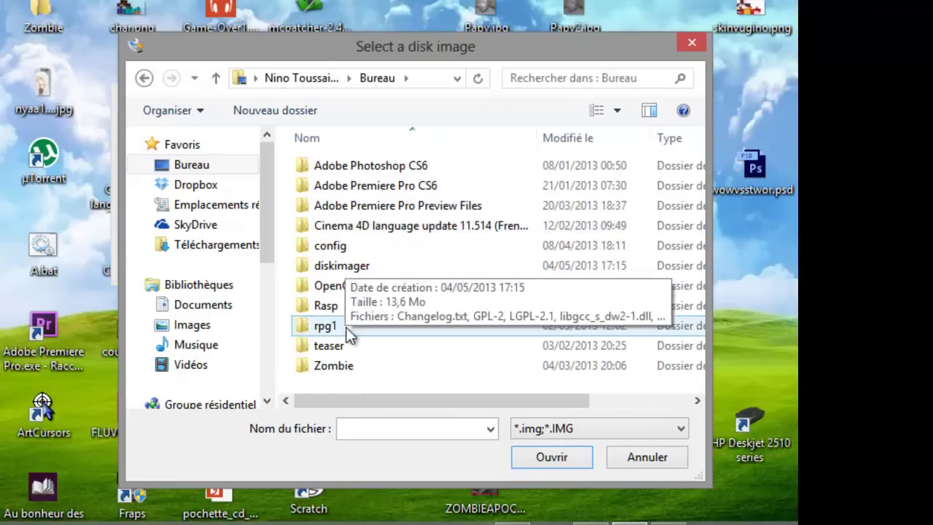
double_click(321, 306)
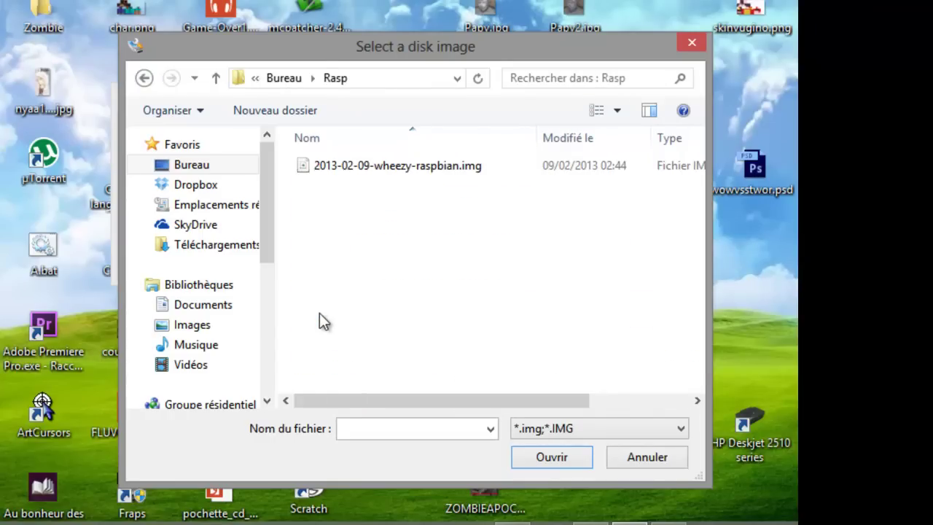
left_click(352, 163)
left_click(552, 459)
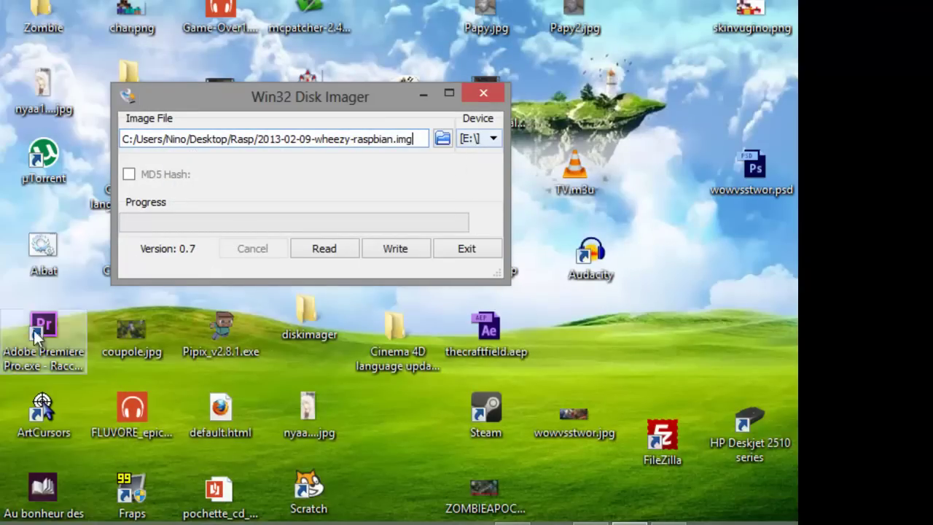
Step: Check the SD card's drive letter among the computer's removable storage devices
key("super")
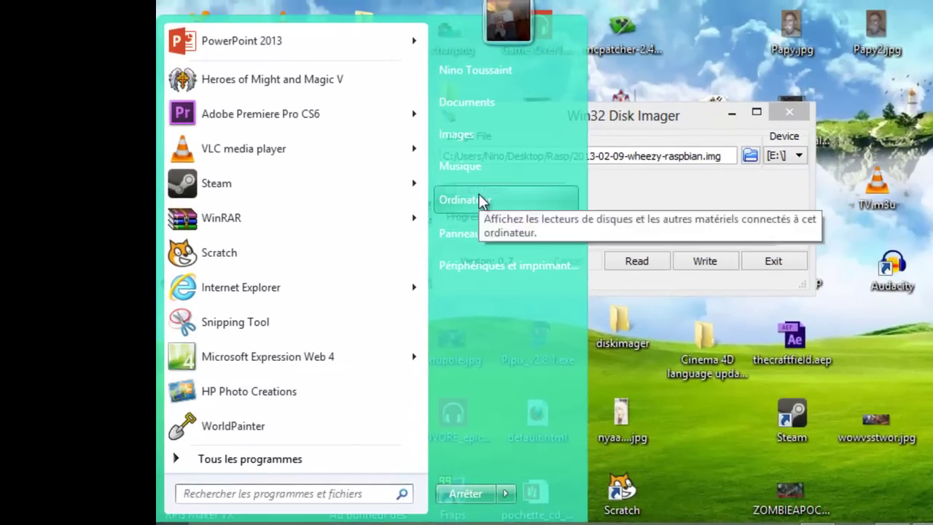
left_click(477, 200)
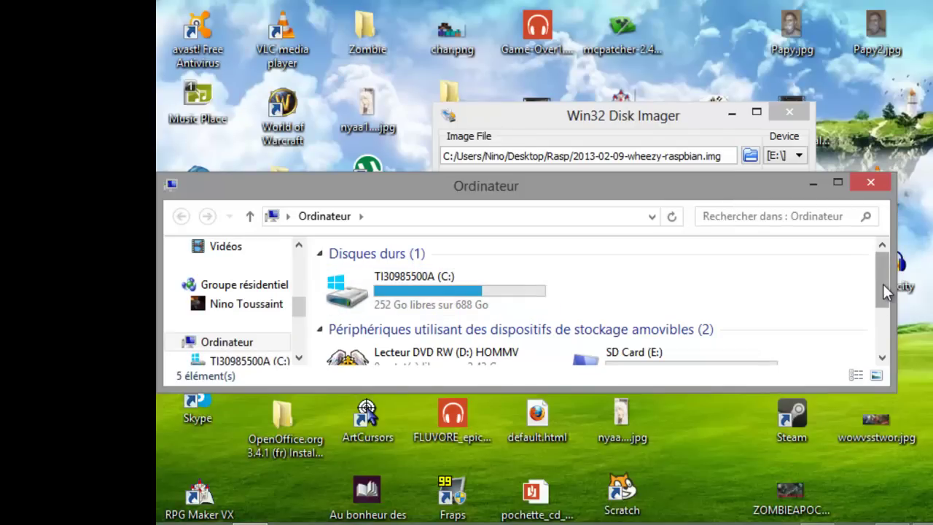
left_click_drag(878, 287, 880, 324)
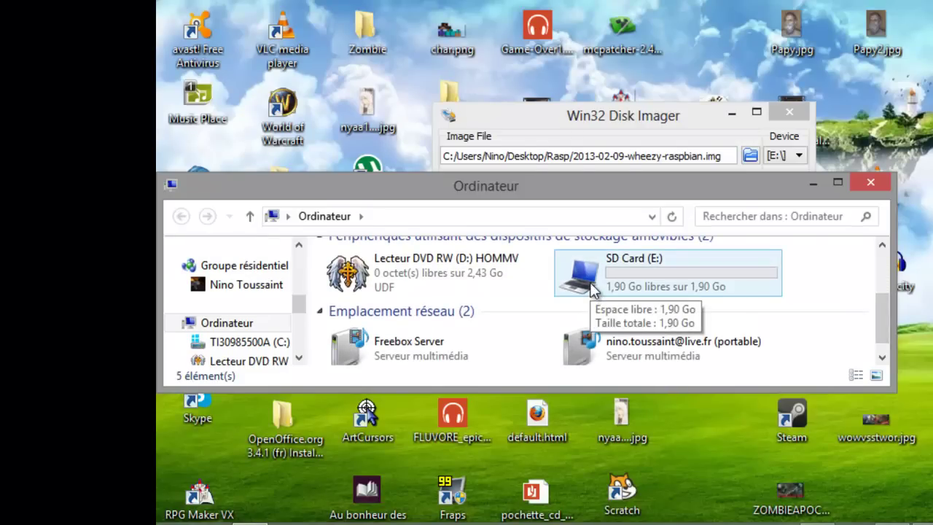
Step: Write the Raspbian image to device E:\, accepting the overwrite, and exit Win32 Disk Imager once writing is complete
left_click(646, 124)
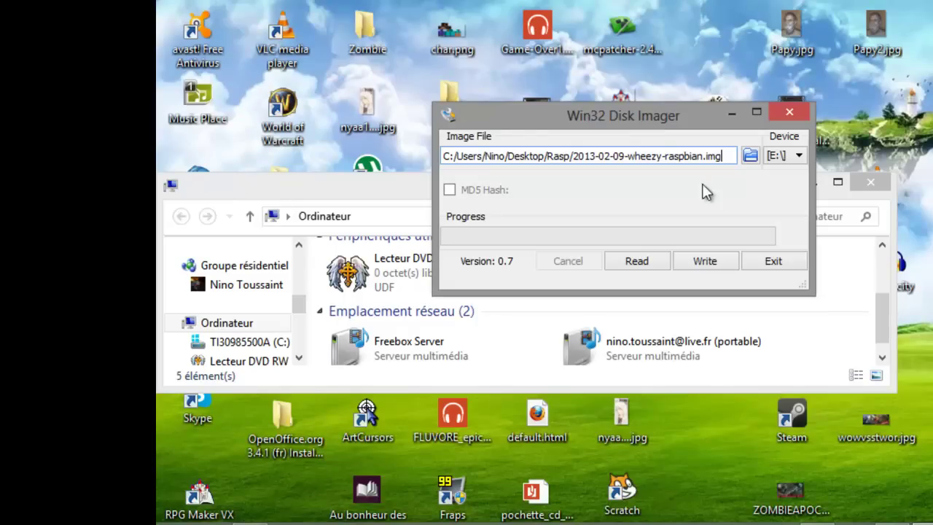
left_click(798, 158)
left_click(799, 158)
left_click(694, 260)
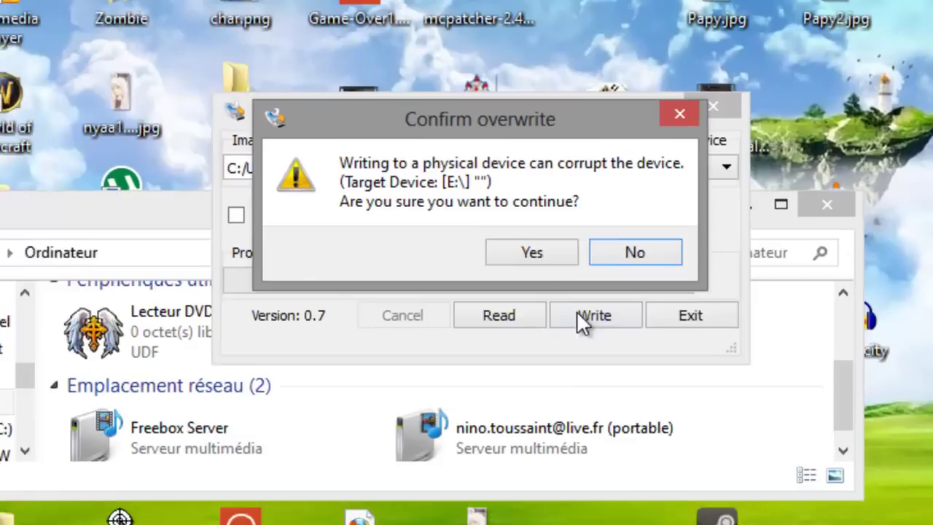
left_click(487, 274)
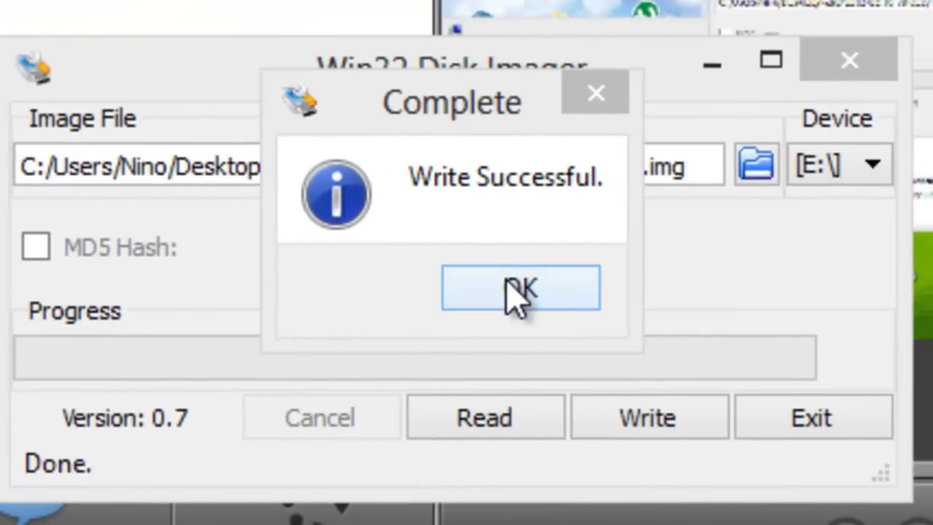
left_click(514, 288)
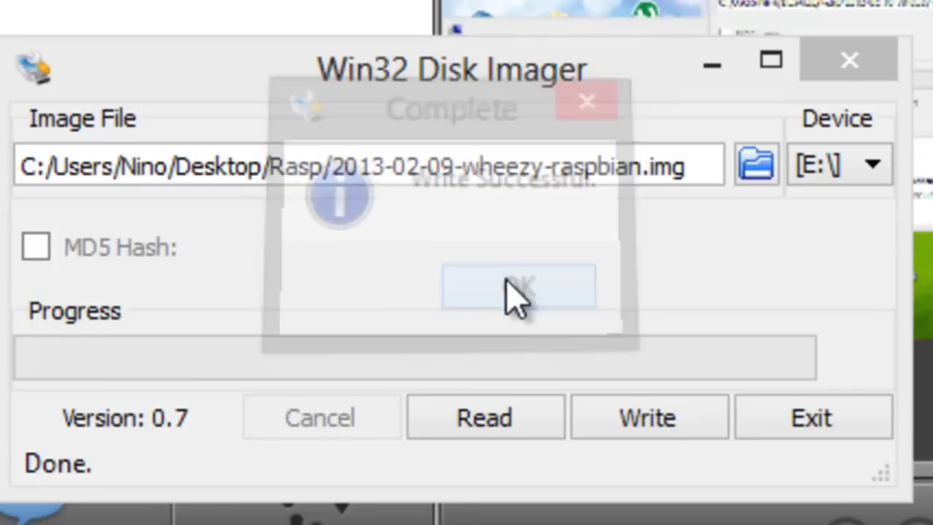
left_click(791, 426)
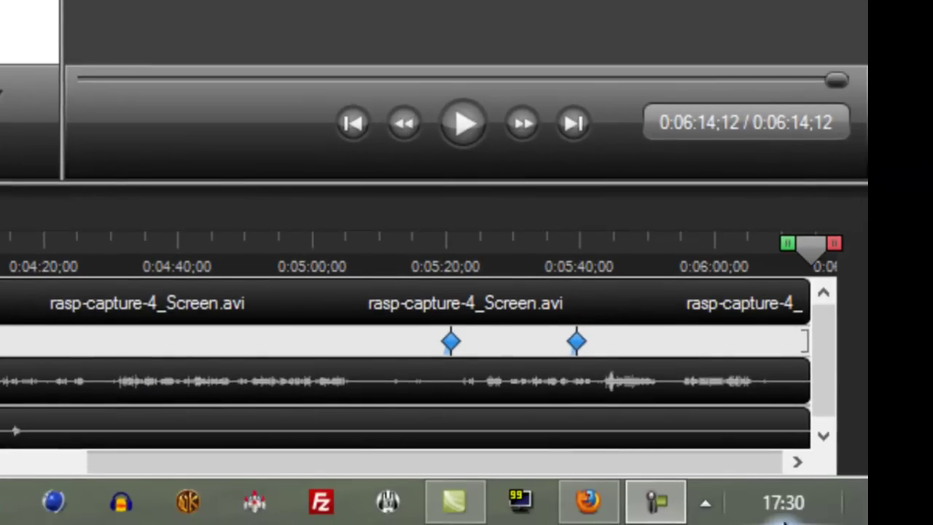
Step: Safely eject the SD Card from the computer
left_click(706, 503)
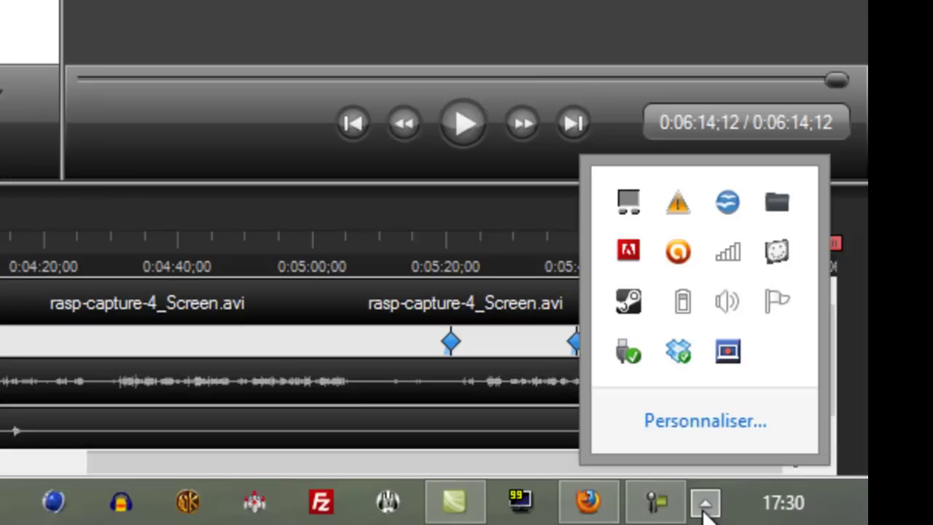
left_click(628, 365)
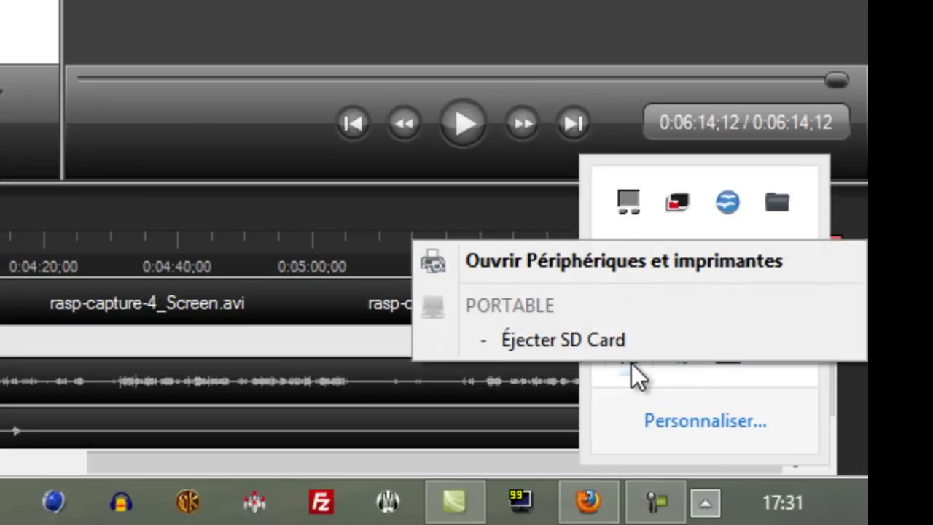
left_click(599, 338)
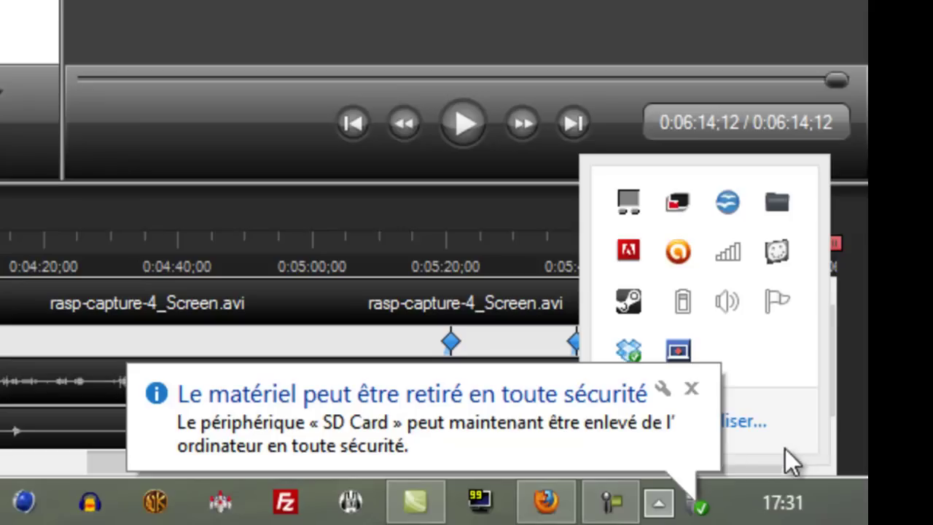